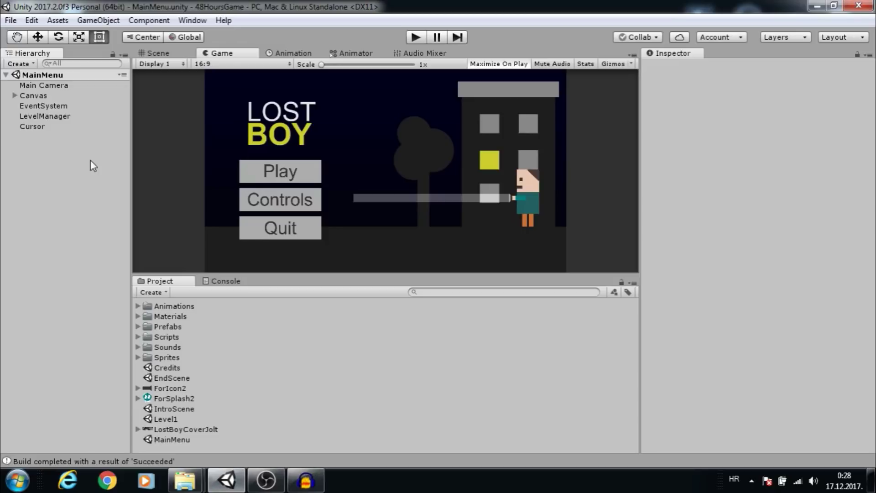
# Step: Open the build settings and configure a standalone build for Windows with x86_64 architecture
pyautogui.click(10, 20)
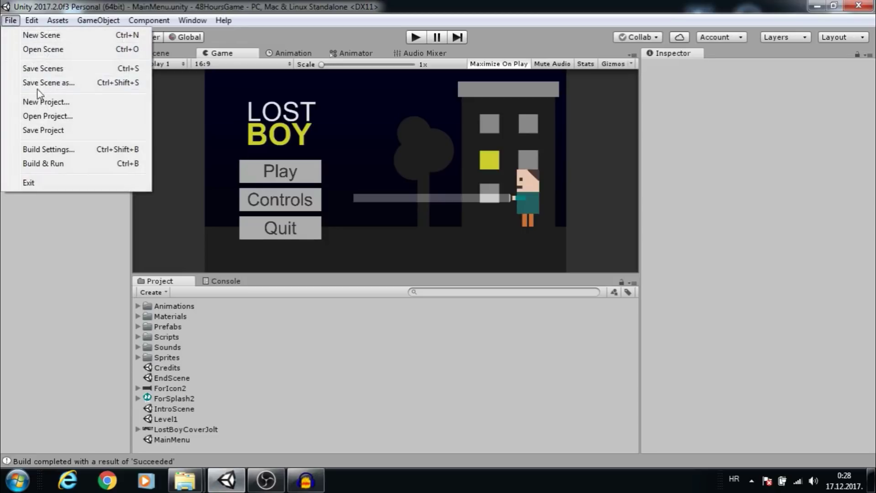
pyautogui.click(59, 149)
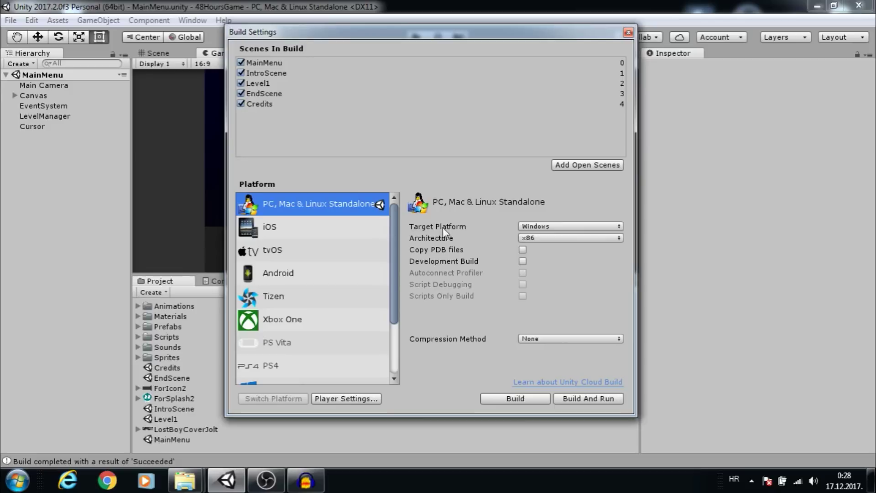
pyautogui.click(529, 226)
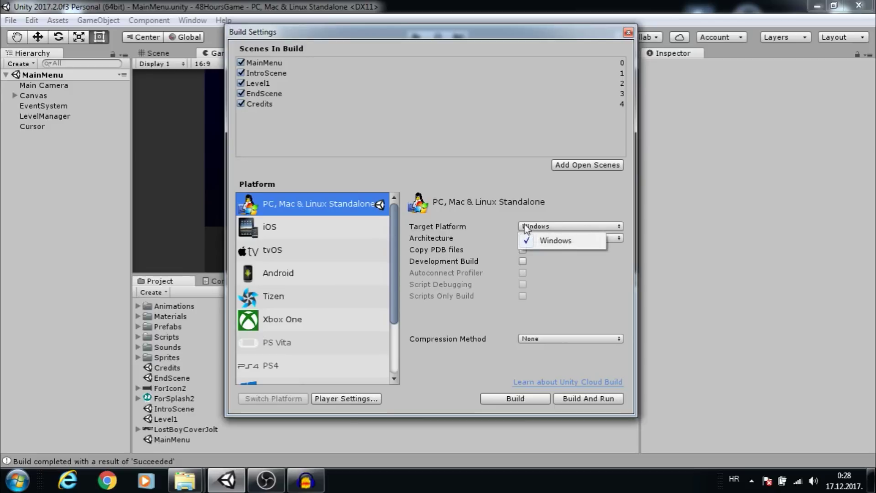
pyautogui.click(541, 241)
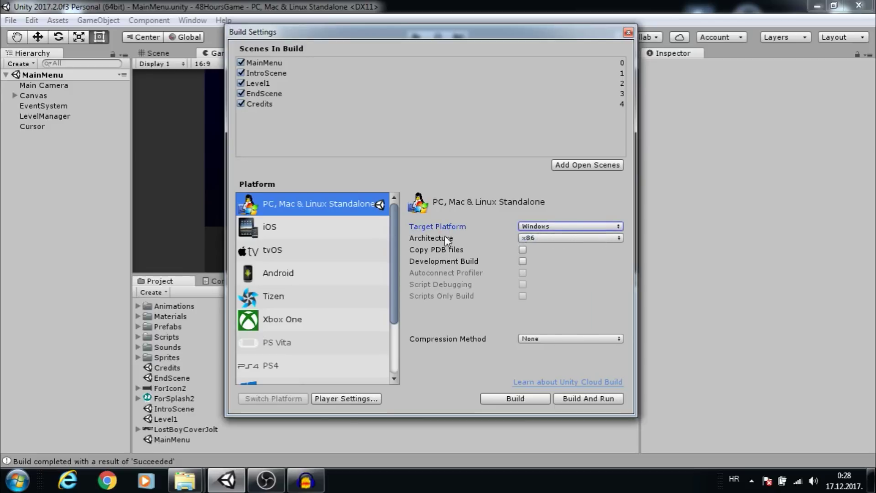
pyautogui.click(547, 239)
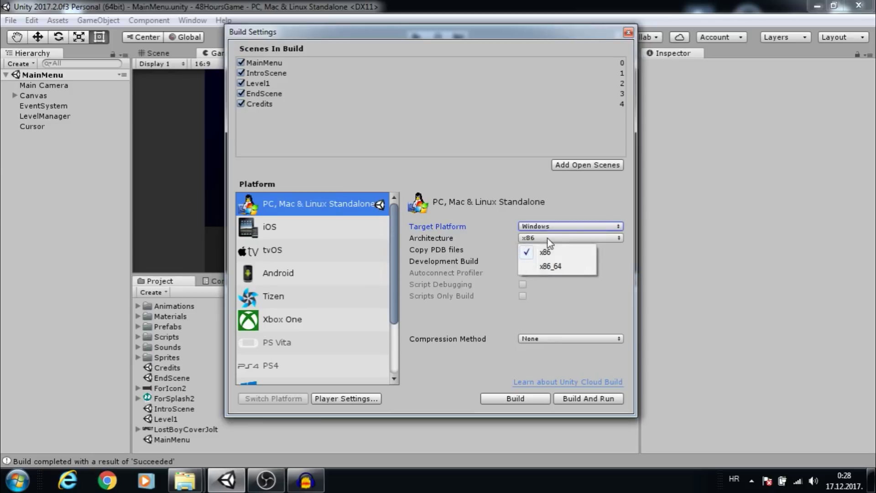
pyautogui.click(558, 268)
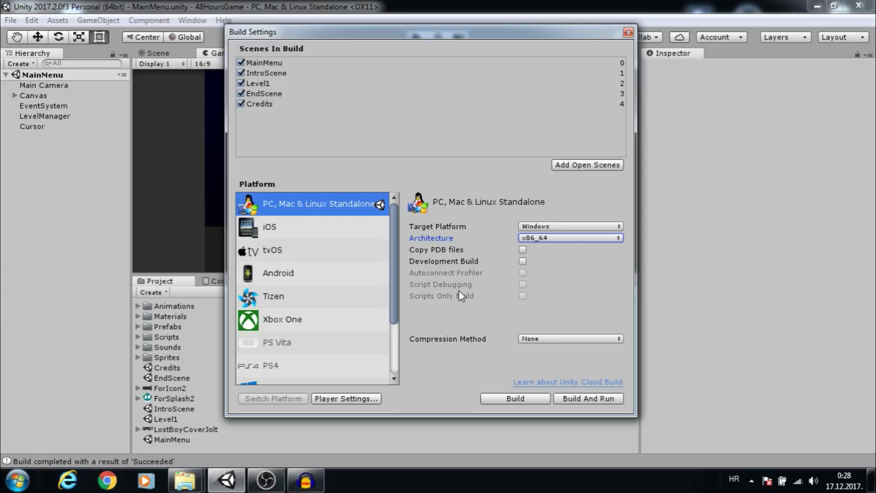
# Step: Build the game as the executable LostBoy in the Test folder inside Builds
pyautogui.click(518, 397)
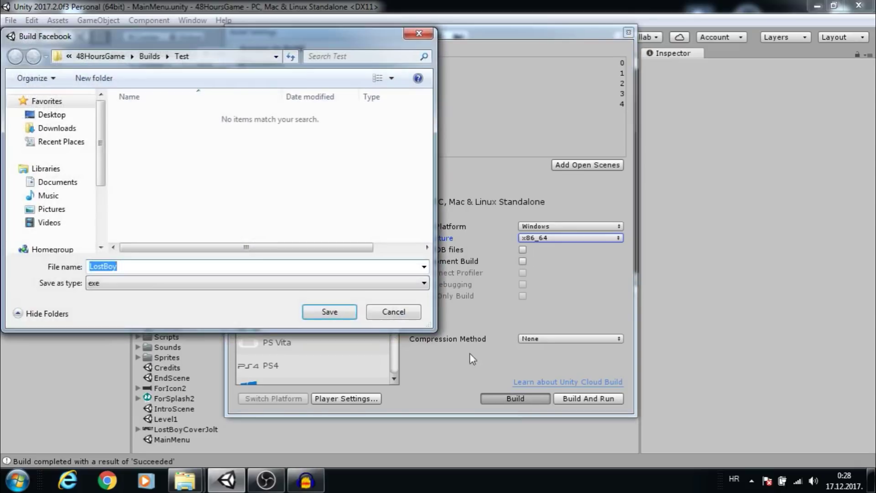
pyautogui.click(154, 56)
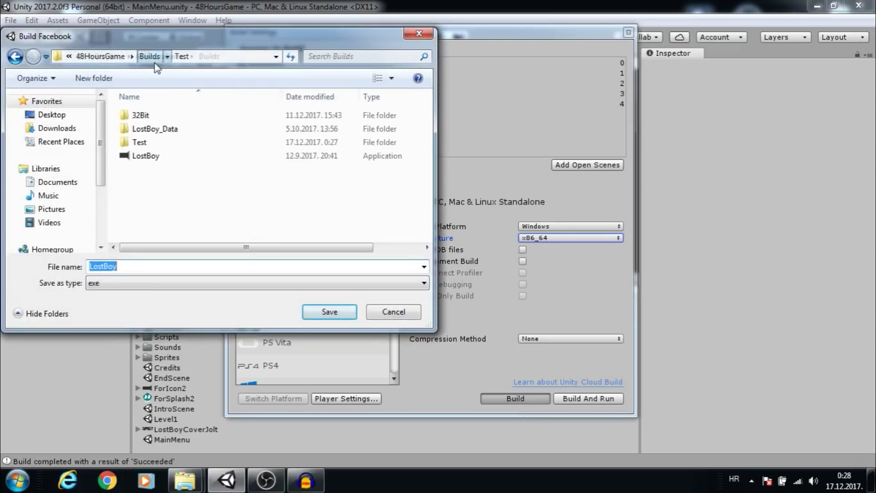
pyautogui.doubleClick(148, 141)
pyautogui.doubleClick(114, 267)
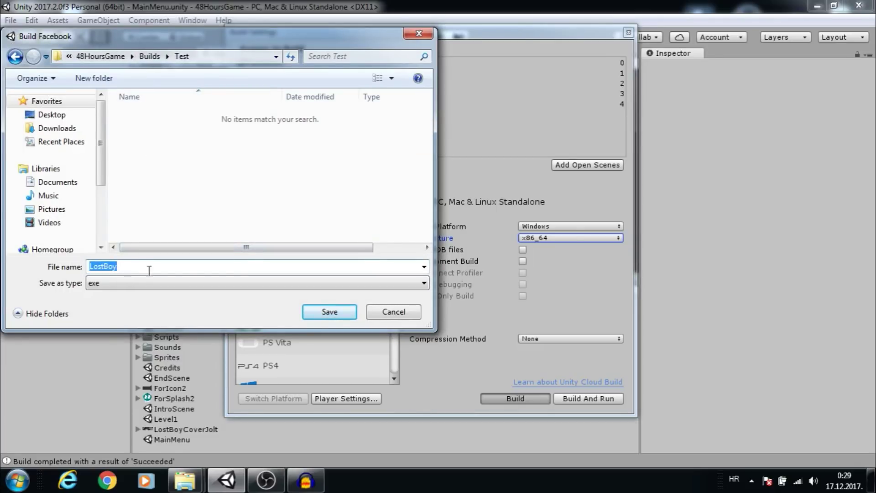
pyautogui.click(326, 312)
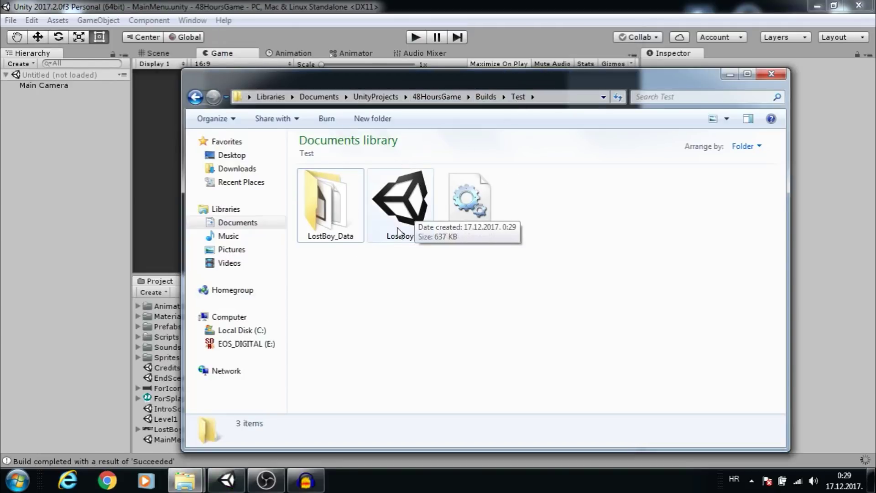
# Step: Run the built LostBoy application and examine the resolution and graphics quality choices, keeping 1366 x 768 and Fantastic
pyautogui.click(418, 212)
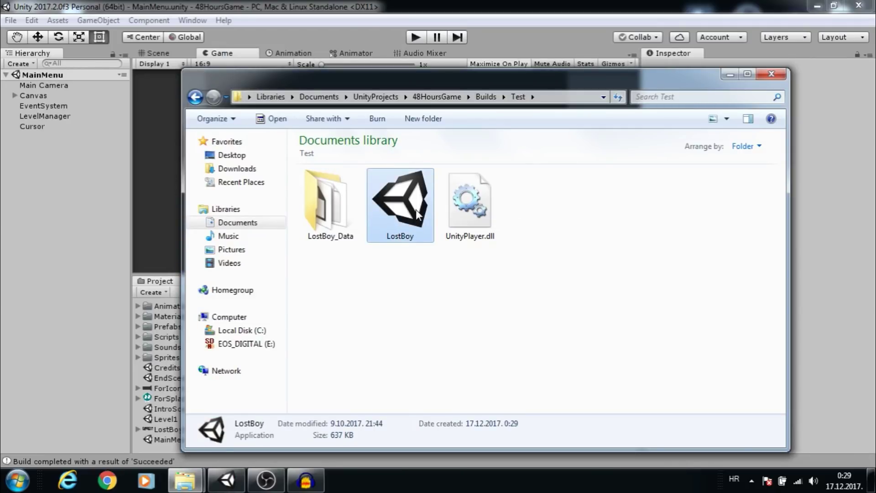
pyautogui.doubleClick(418, 213)
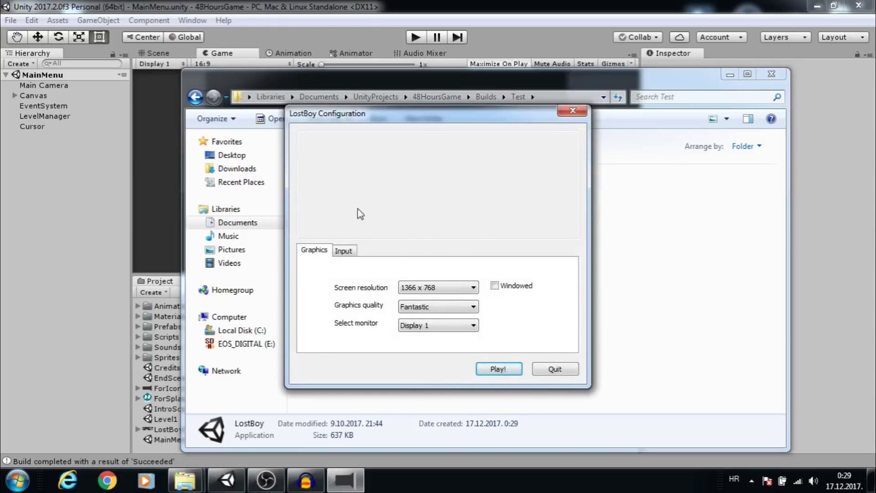
pyautogui.click(424, 287)
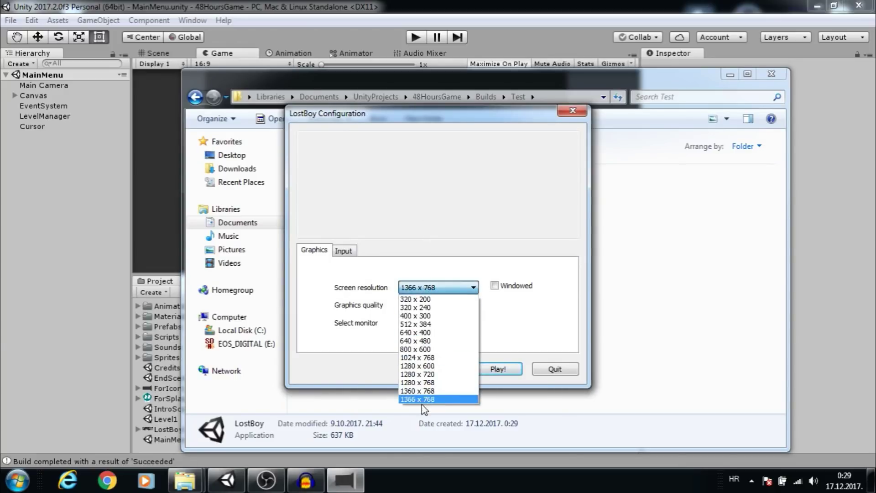
pyautogui.click(424, 399)
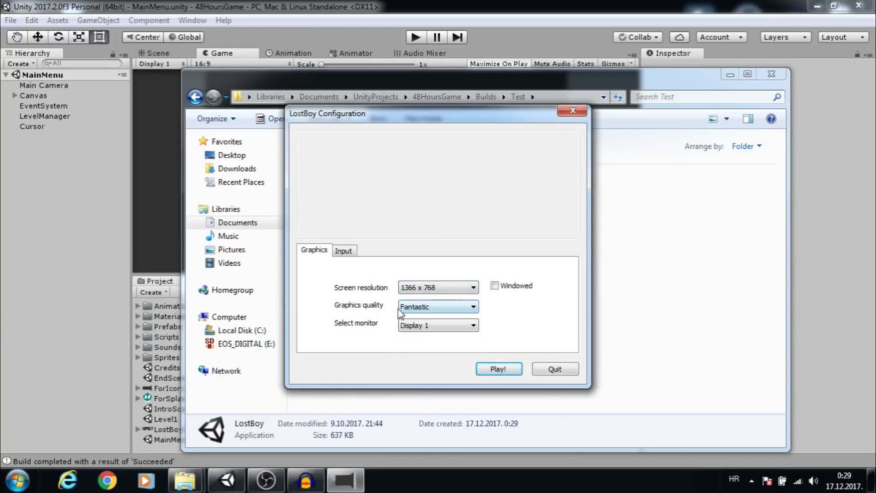
pyautogui.click(432, 306)
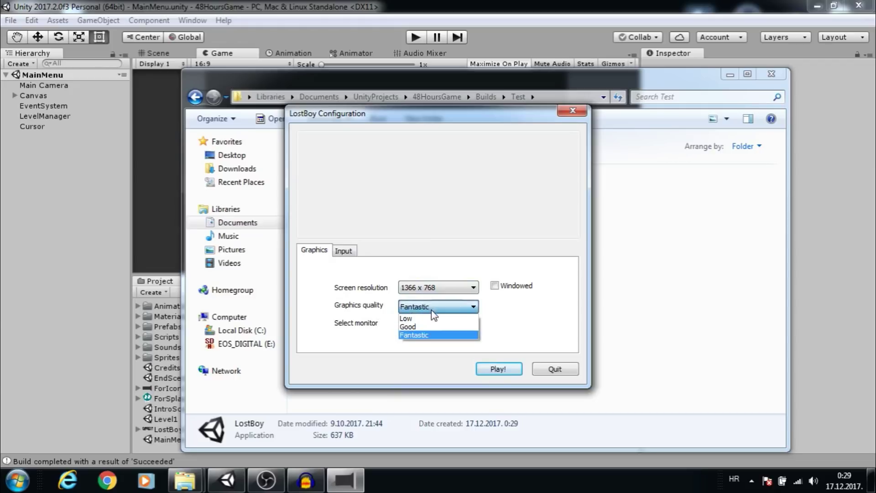
pyautogui.click(427, 335)
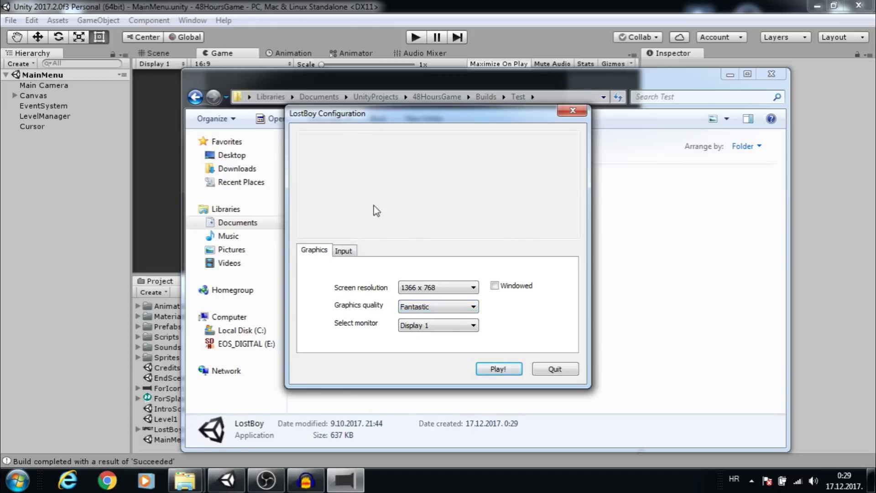
# Step: Examine the input controls in the LostBoy configuration, quit it, and dismiss the build folder and build settings windows
pyautogui.click(349, 250)
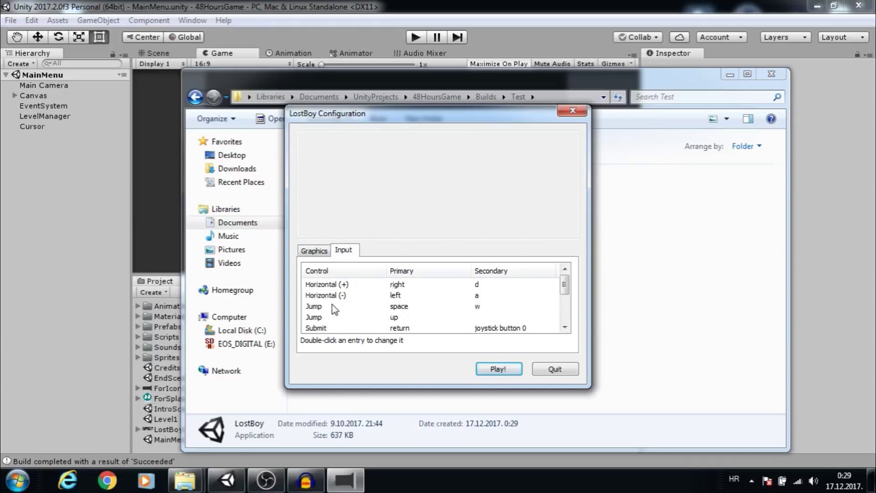
pyautogui.click(553, 370)
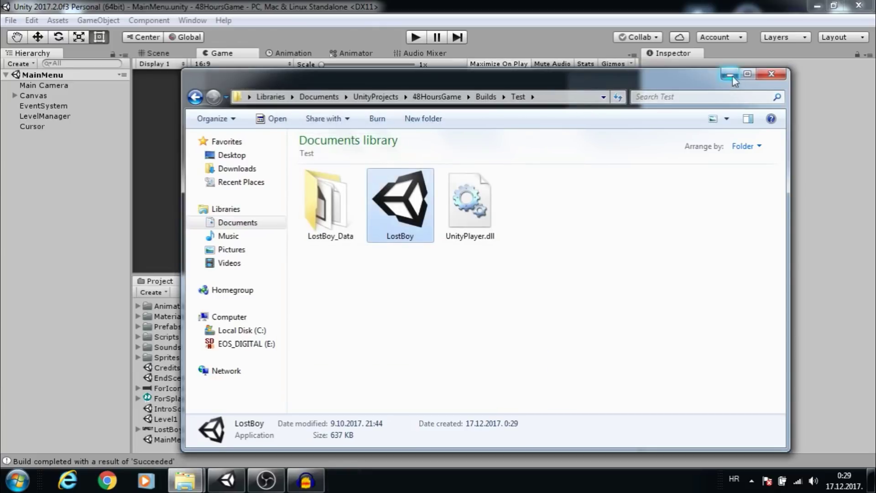
pyautogui.click(730, 75)
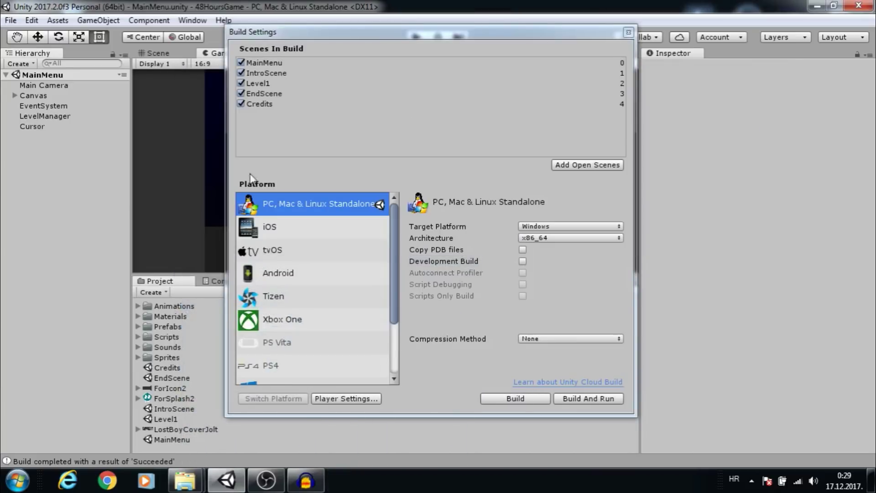
pyautogui.click(628, 32)
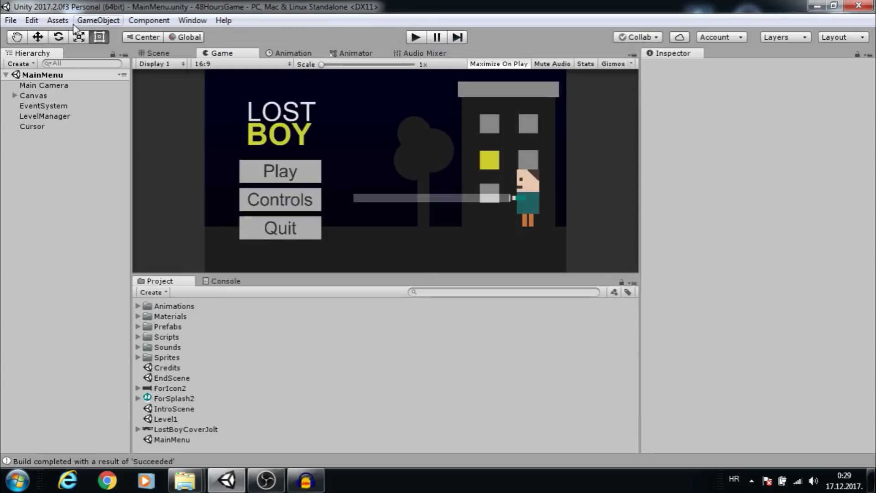
# Step: Open the project's quality settings and delete the Low quality level
pyautogui.click(34, 21)
pyautogui.moveTo(108, 345)
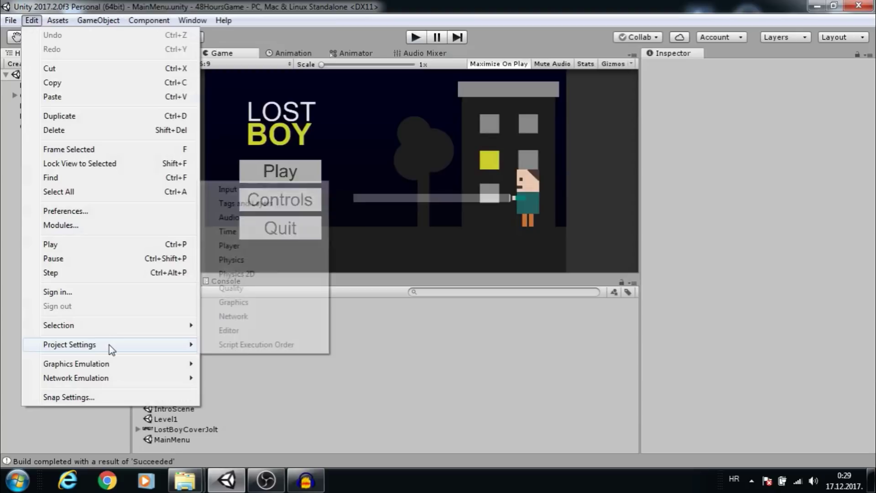
pyautogui.click(249, 291)
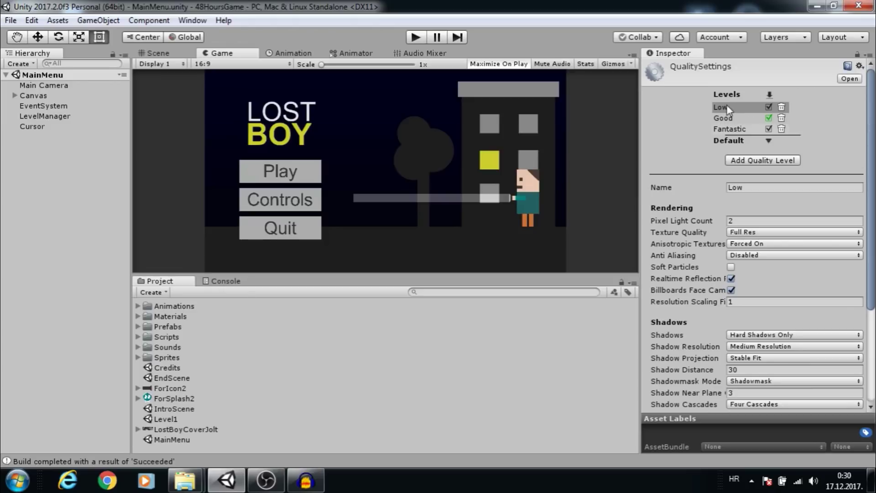
pyautogui.click(781, 108)
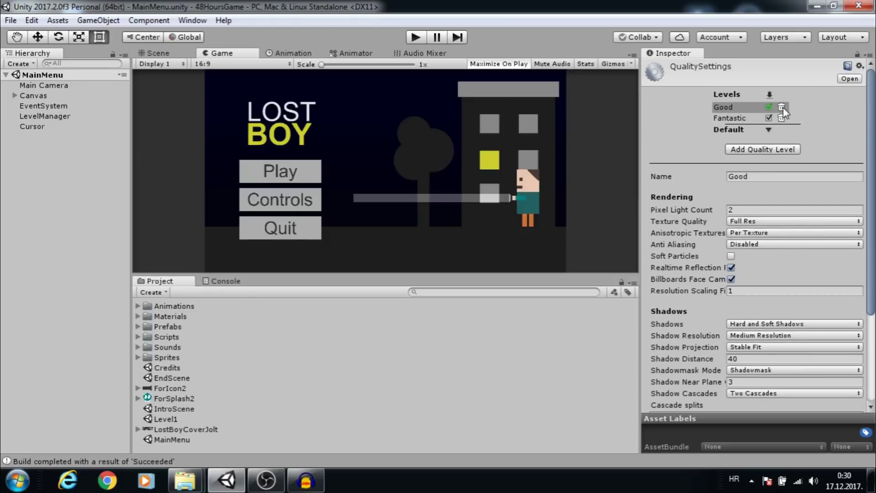
# Step: Add a new quality level and name it TEST
pyautogui.click(753, 150)
pyautogui.click(730, 129)
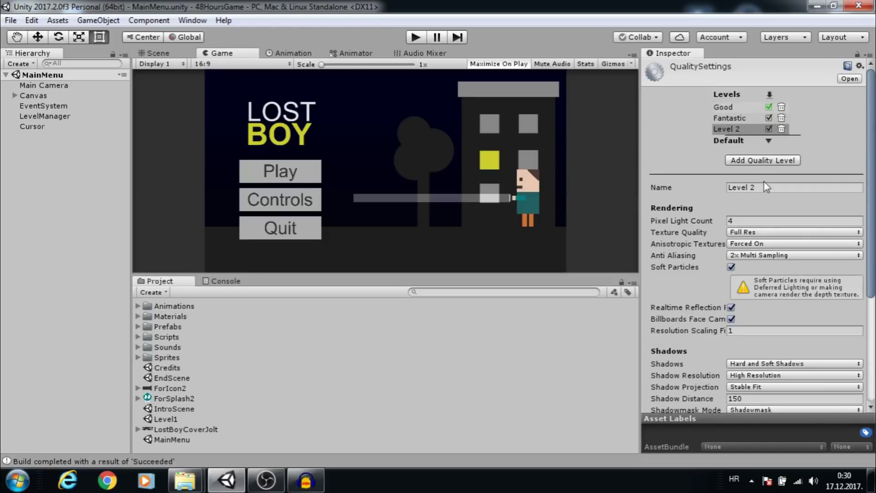
pyautogui.click(763, 186)
pyautogui.write('TEST')
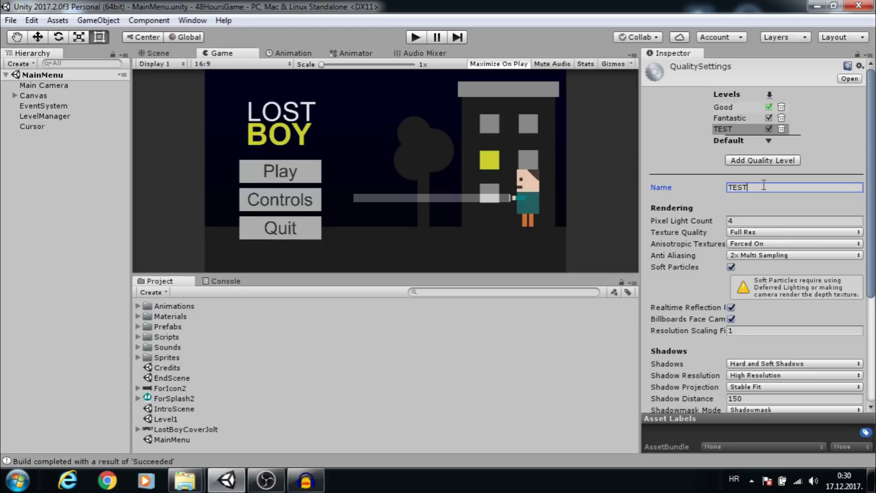
# Step: Set the TEST level's shadows to Hard and Soft Shadows with Very High Resolution
pyautogui.scroll(-3, 763, 186)
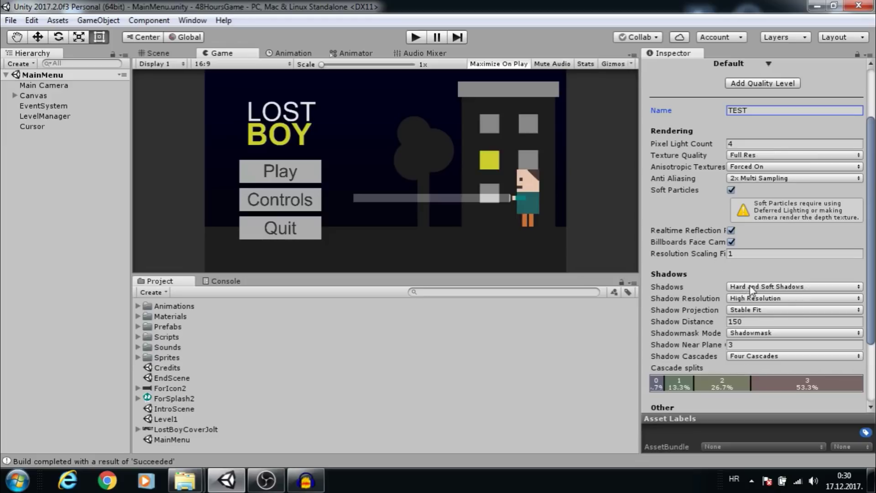
pyautogui.click(737, 287)
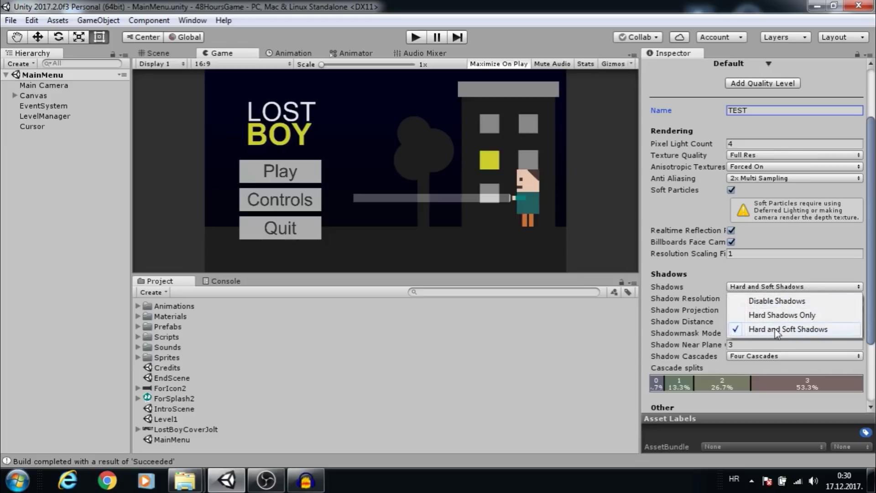
pyautogui.click(776, 332)
pyautogui.click(740, 299)
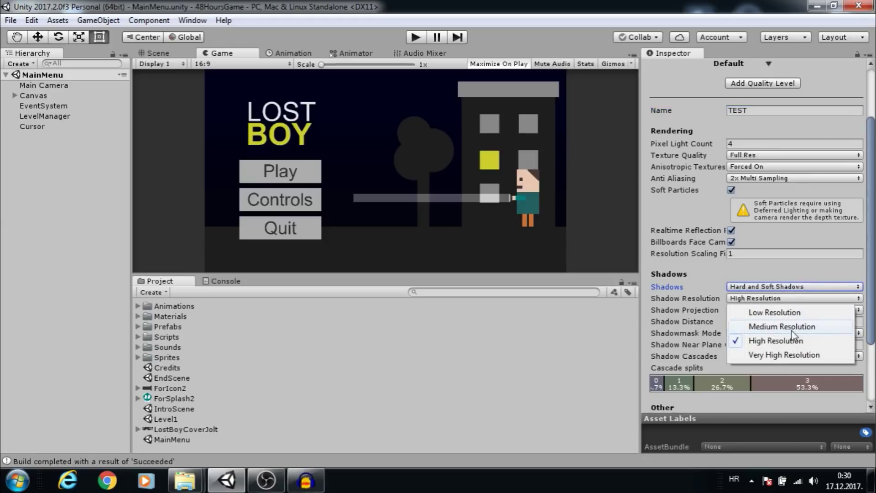
pyautogui.click(779, 355)
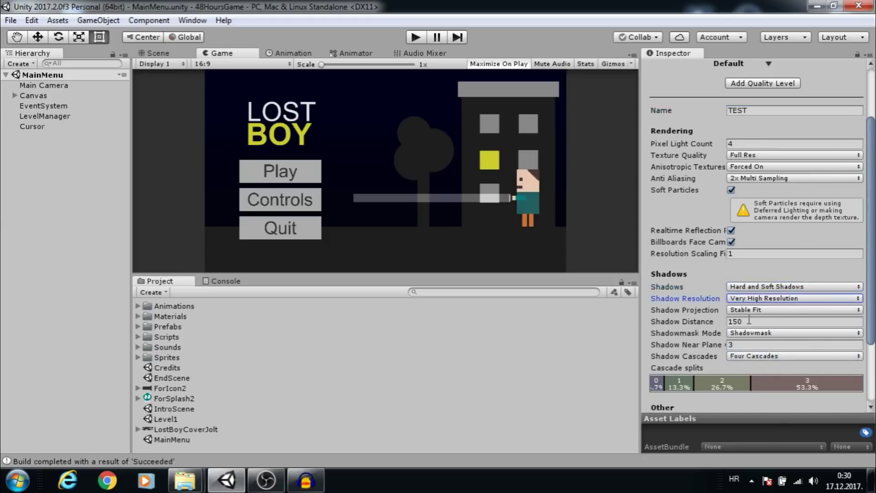
# Step: Set the TEST level's pixel light count to 20 and its anti-aliasing to 4x Multi Sampling
pyautogui.scroll(3, 748, 301)
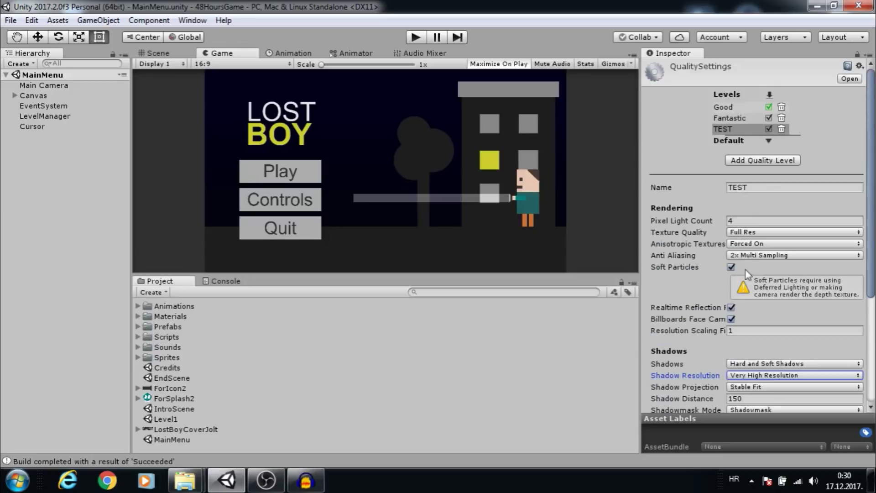
pyautogui.click(748, 221)
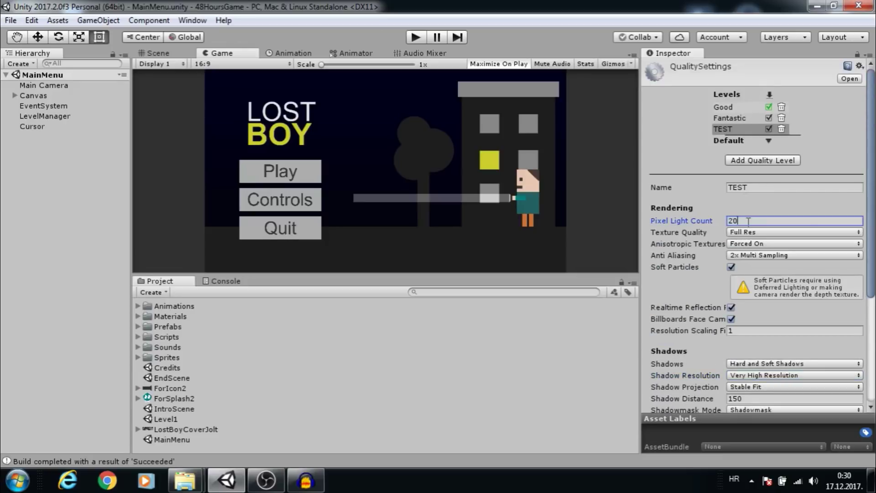
pyautogui.click(772, 256)
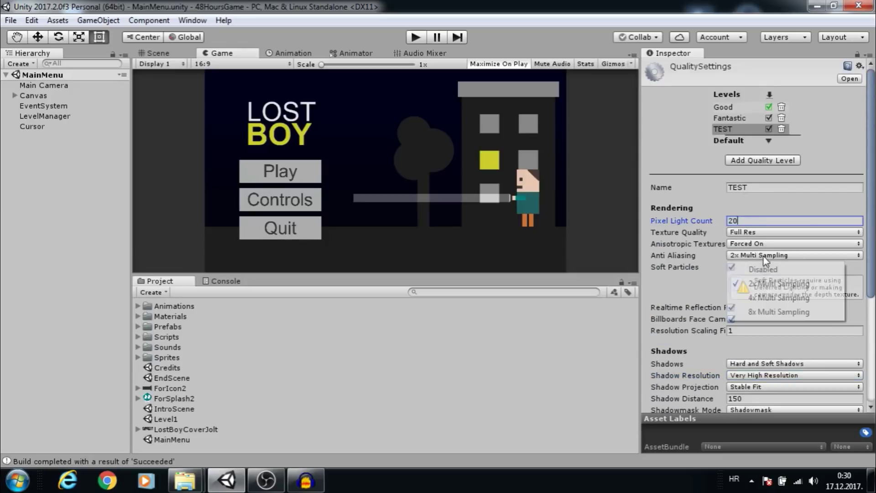
pyautogui.click(765, 297)
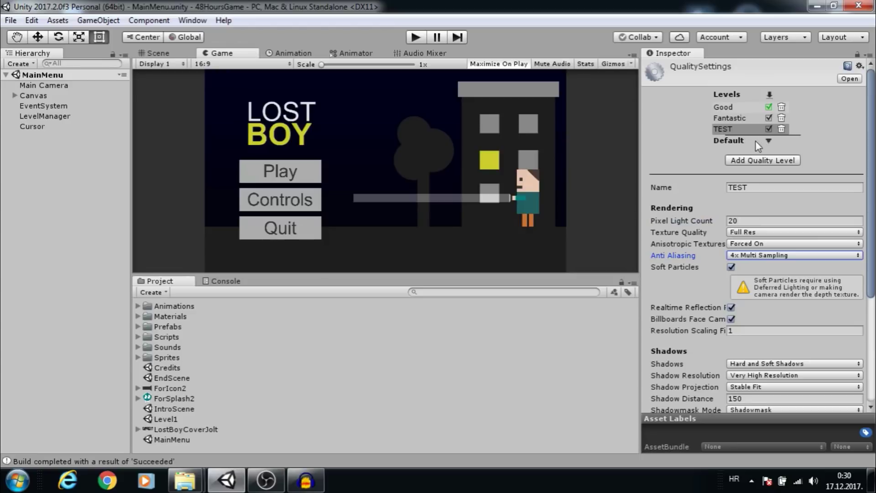
# Step: Make TEST the default quality level for the project
pyautogui.click(769, 140)
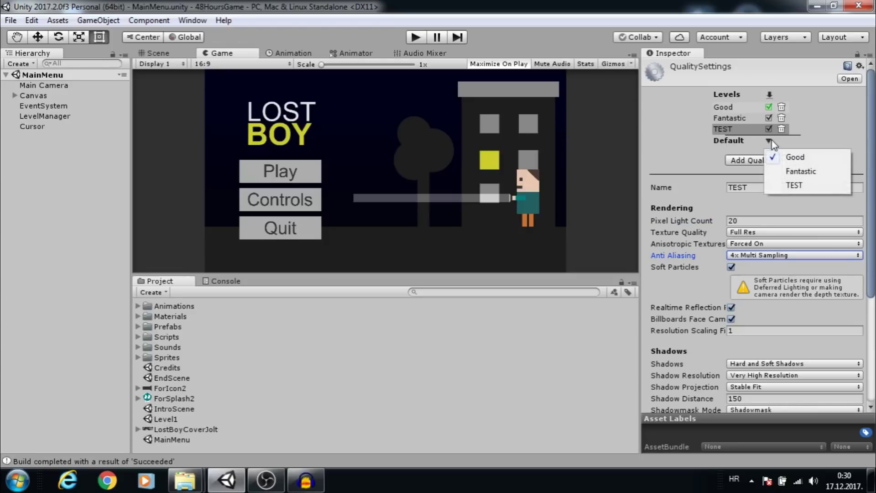
pyautogui.click(794, 183)
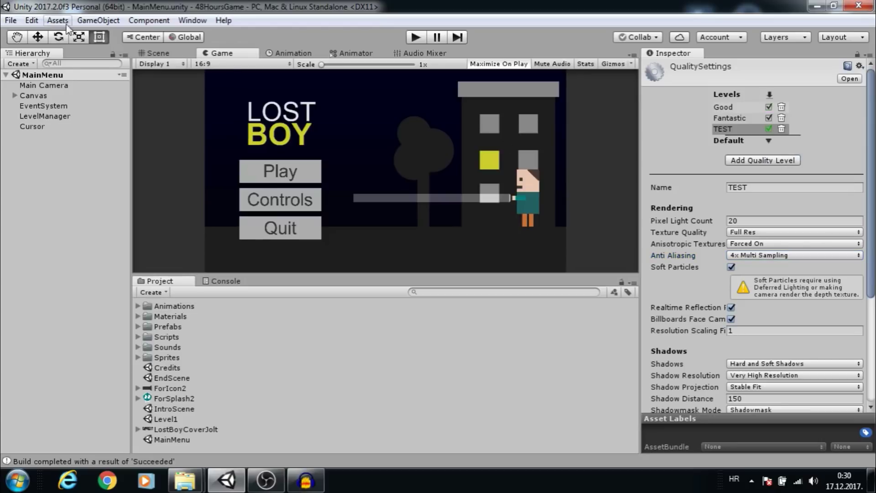
# Step: Assign ForIcon2 as the game's default icon in the standalone player settings
pyautogui.click(40, 24)
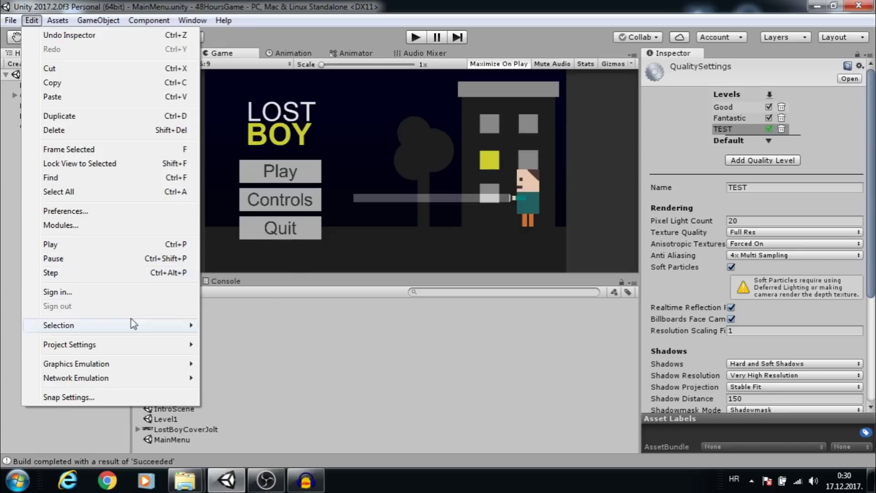
pyautogui.moveTo(163, 350)
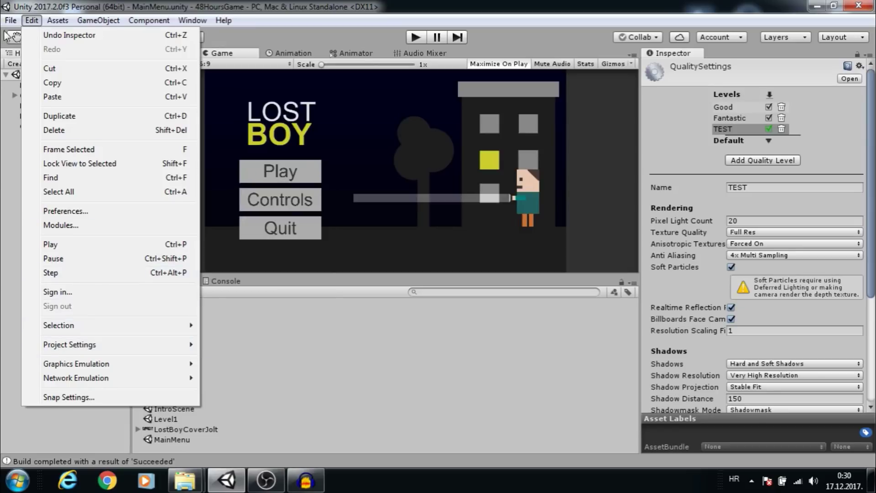
pyautogui.moveTo(11, 20)
pyautogui.click(43, 149)
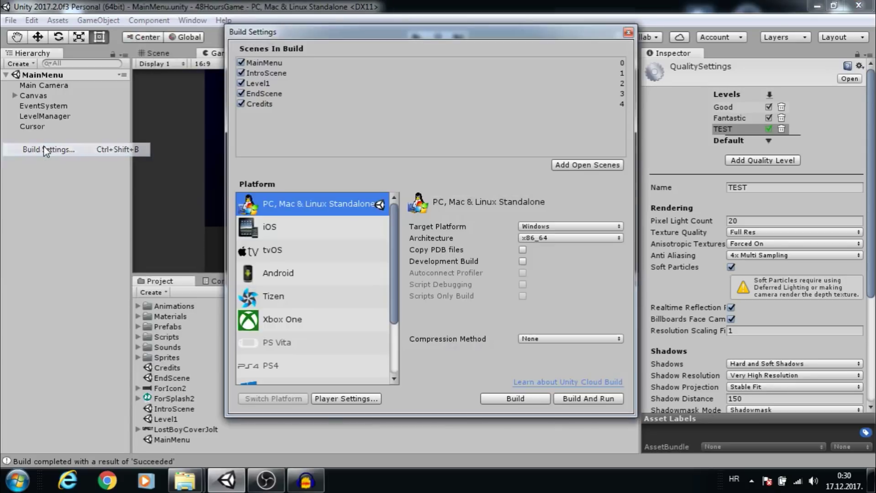
pyautogui.click(363, 399)
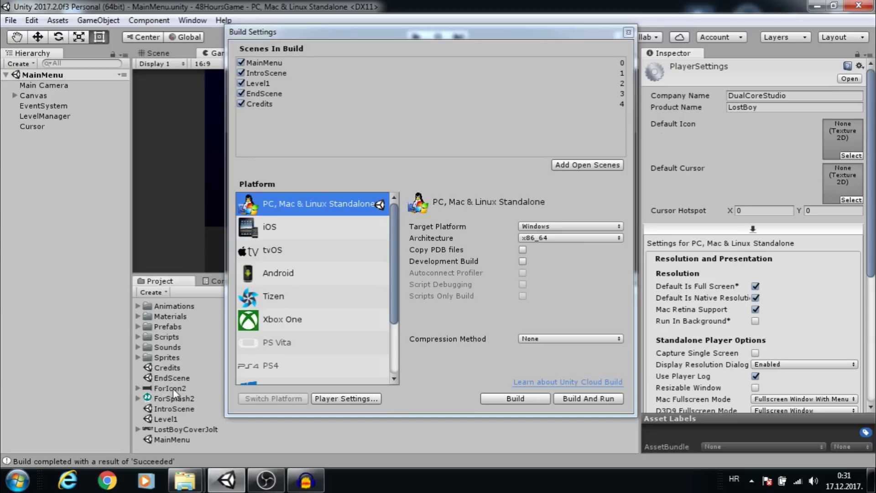
pyautogui.moveTo(173, 388); pyautogui.dragTo(852, 135)
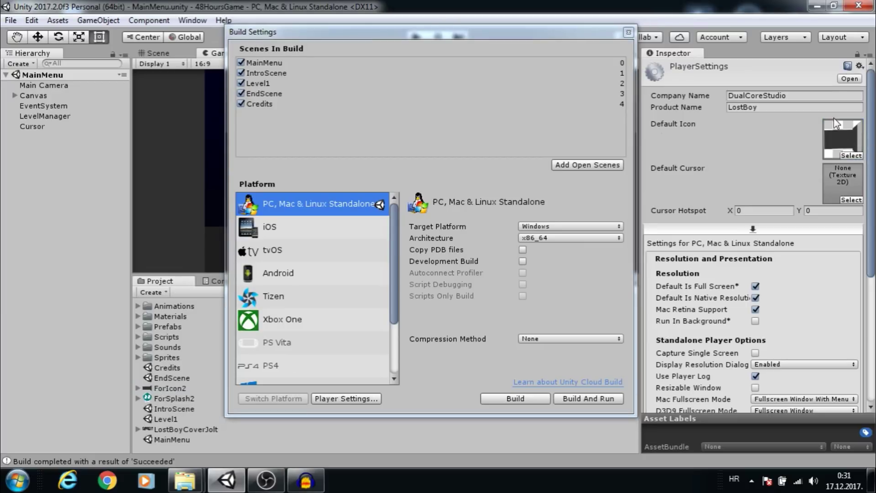
# Step: Try the icon override for PC, Mac & Linux Standalone in the player's icon settings
pyautogui.scroll(-8, 760, 261)
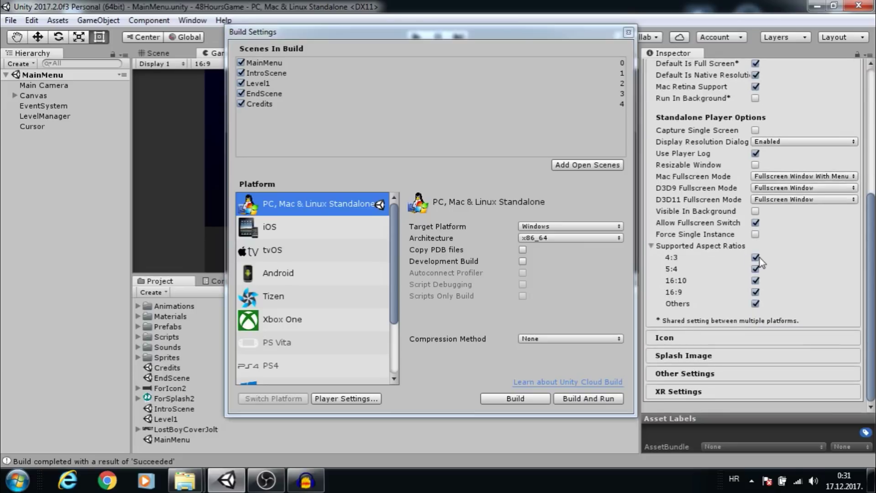
pyautogui.click(682, 342)
pyautogui.scroll(1, 666, 136)
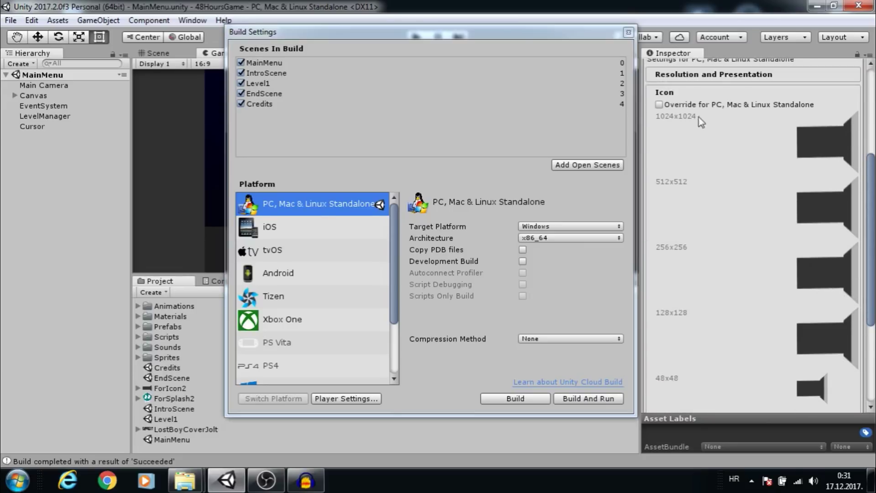
pyautogui.click(659, 105)
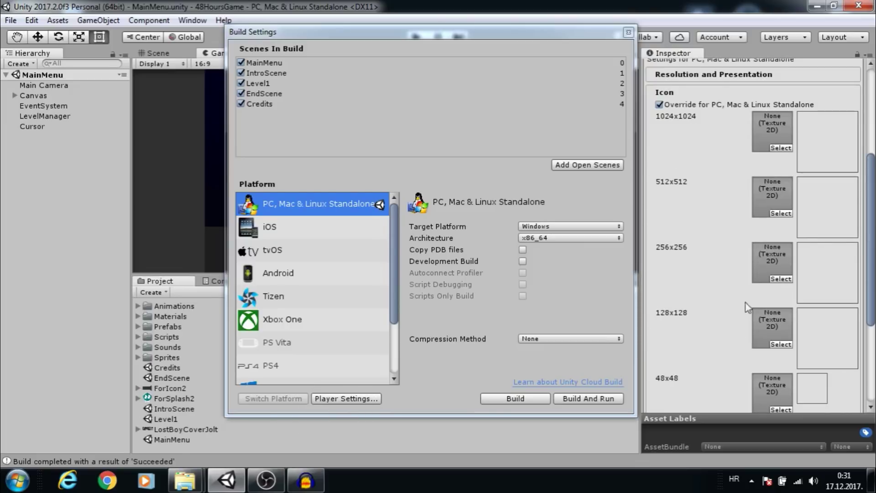
pyautogui.click(658, 105)
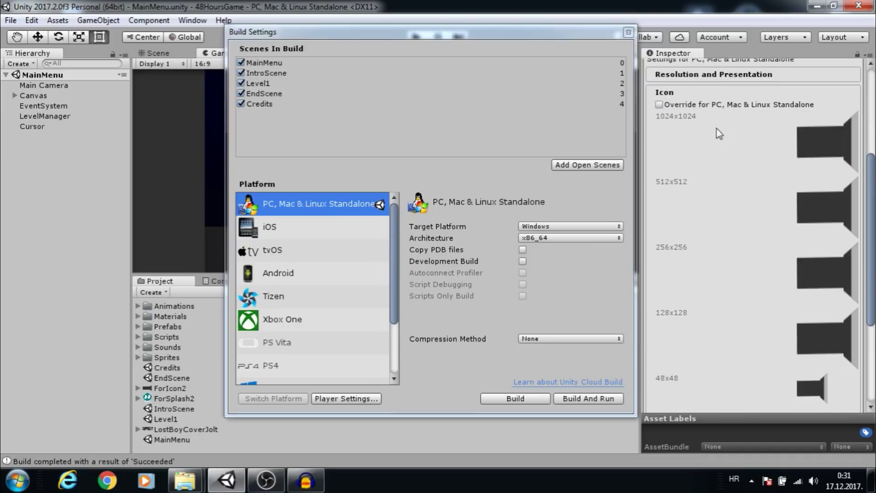
pyautogui.scroll(5, 730, 205)
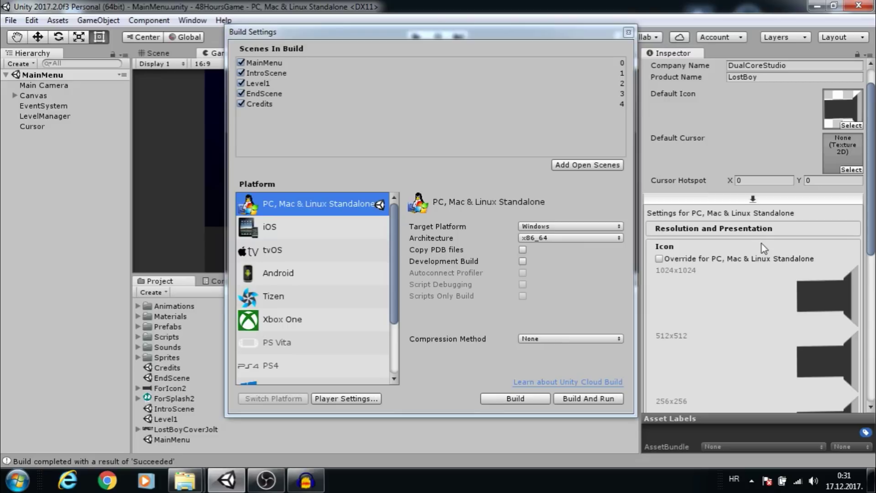
# Step: Assign LostBoyCoverJolt as the splash image of the application config dialog
pyautogui.scroll(-3, 764, 242)
pyautogui.scroll(-9, 764, 249)
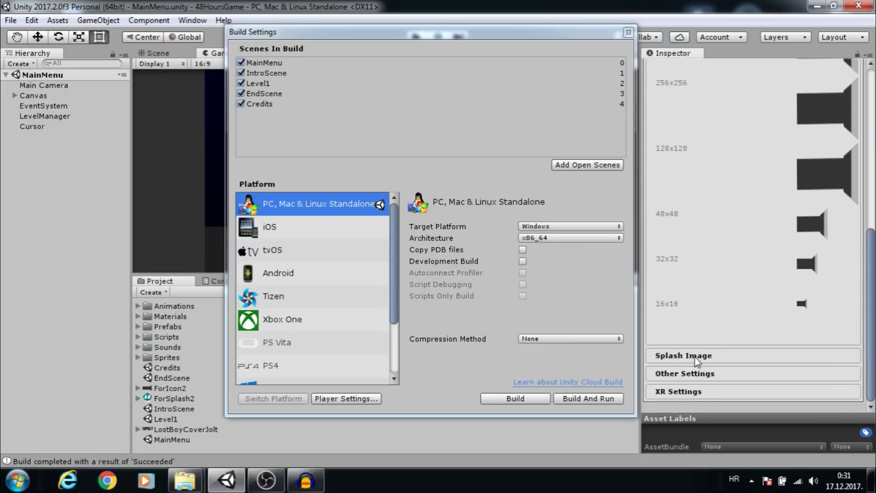
pyautogui.click(697, 356)
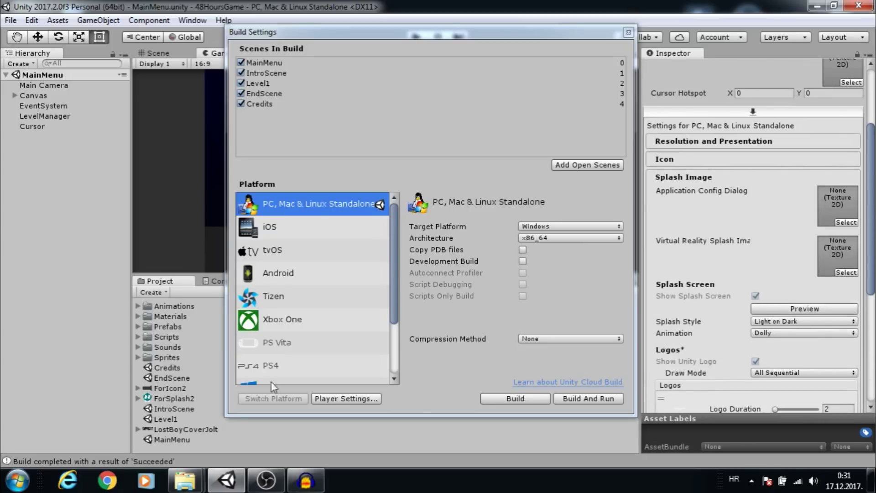
pyautogui.moveTo(186, 431); pyautogui.dragTo(849, 211)
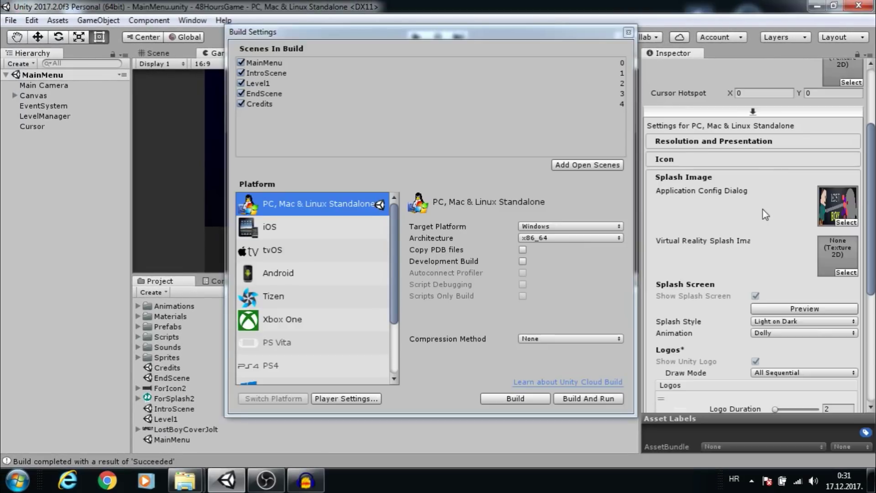
# Step: Turn off Mac Retina Support and turn on Run In Background in the resolution settings
pyautogui.click(728, 142)
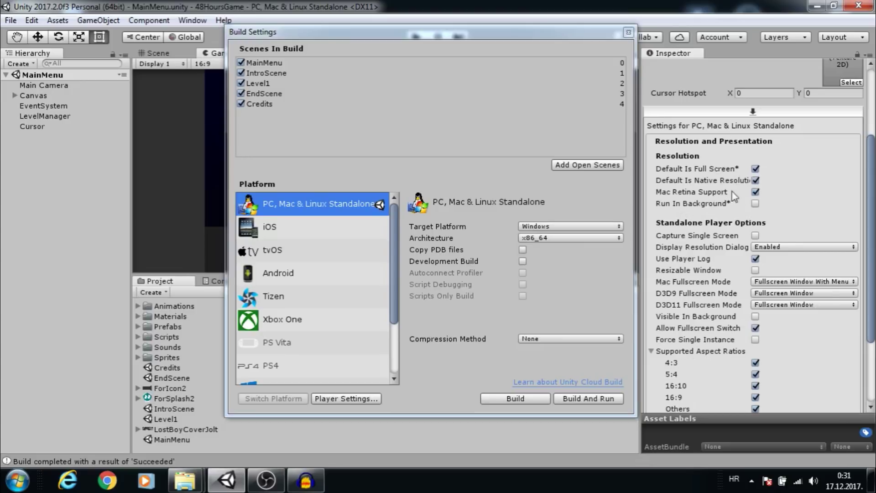
pyautogui.click(756, 192)
pyautogui.click(754, 203)
pyautogui.scroll(-5, 756, 207)
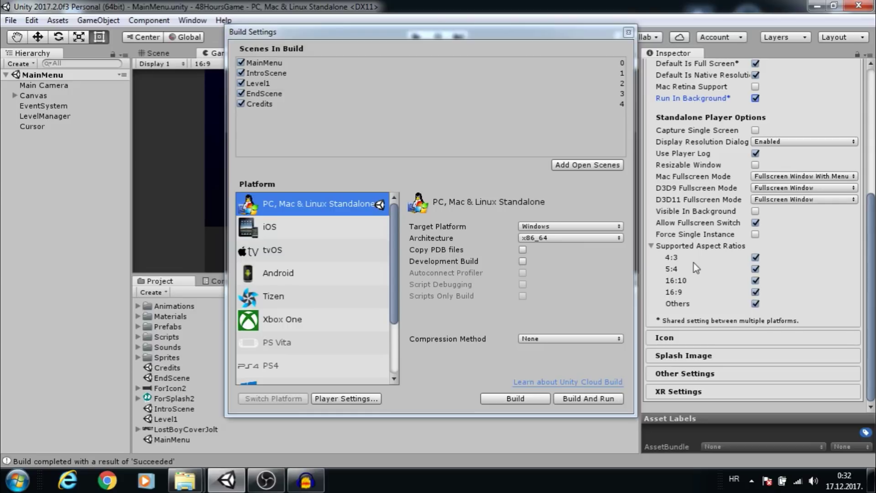
# Step: Build the game as LostBoy.exe in the Test folder, replacing the existing file
pyautogui.click(510, 398)
pyautogui.click(329, 312)
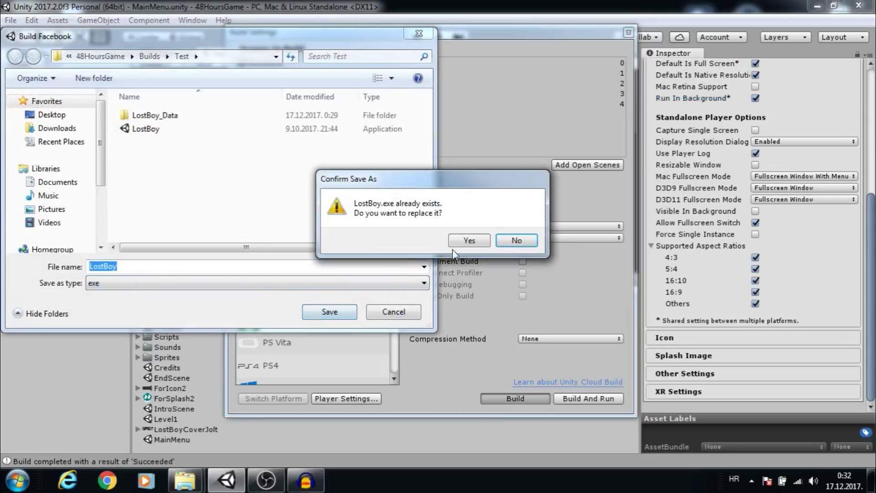
pyautogui.click(473, 238)
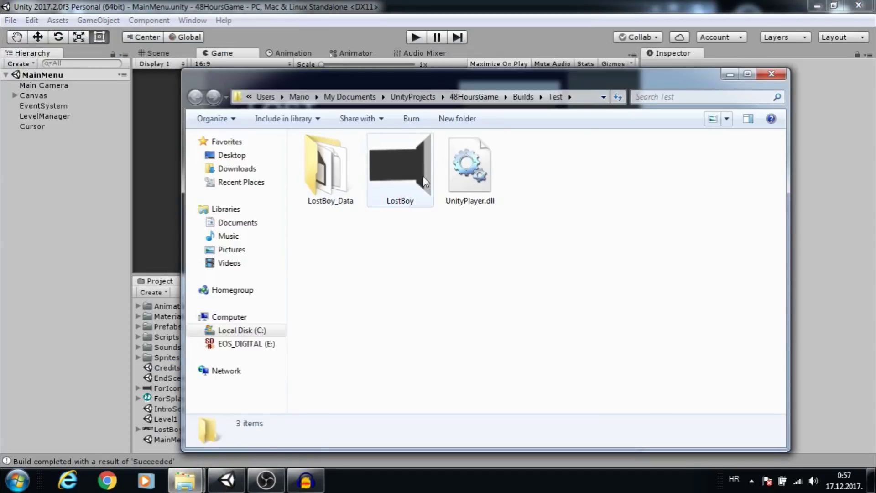
# Step: Launch the LostBoy build, check its configuration banner and graphics quality options, and close the configuration window
pyautogui.doubleClick(408, 171)
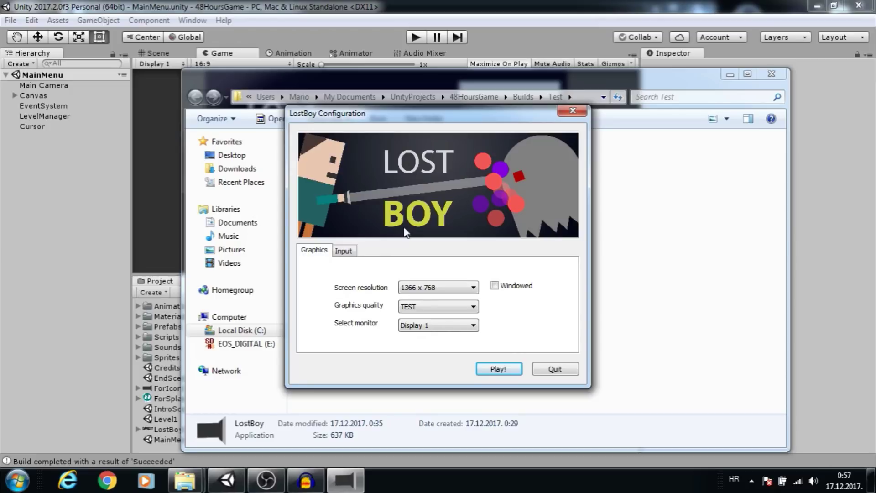
pyautogui.click(409, 308)
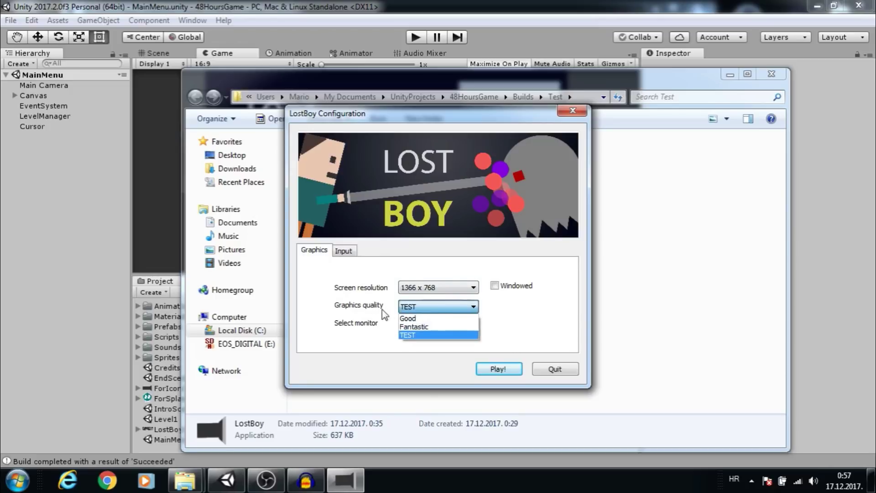
pyautogui.click(420, 336)
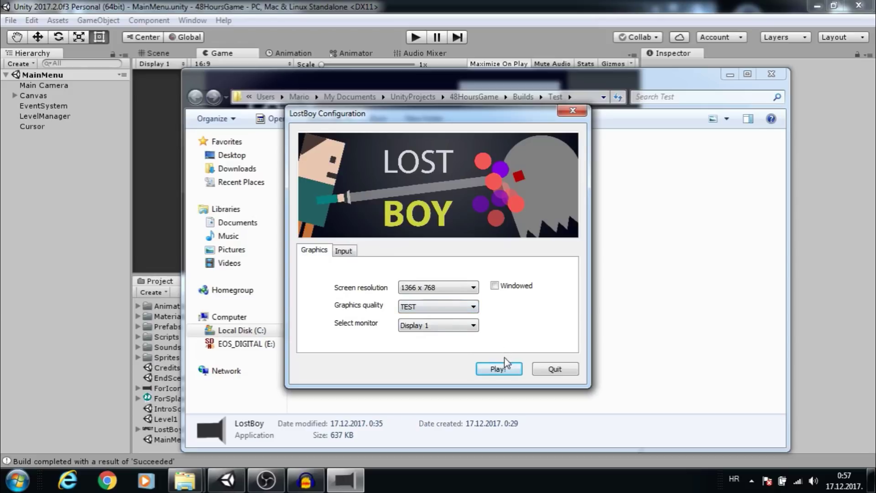
pyautogui.click(573, 110)
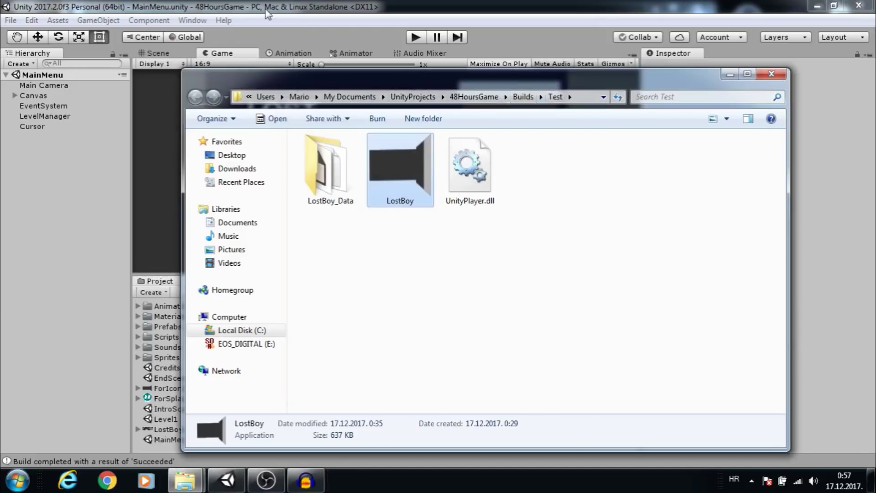
# Step: Switch back to Unity and set the player's Display Resolution Dialog to Disabled
pyautogui.click(273, 23)
pyautogui.click(360, 398)
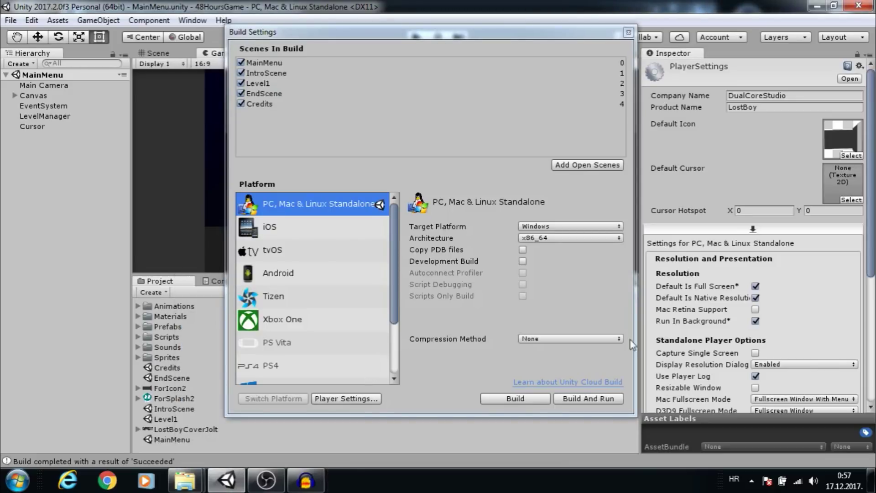
pyautogui.scroll(-3, 769, 271)
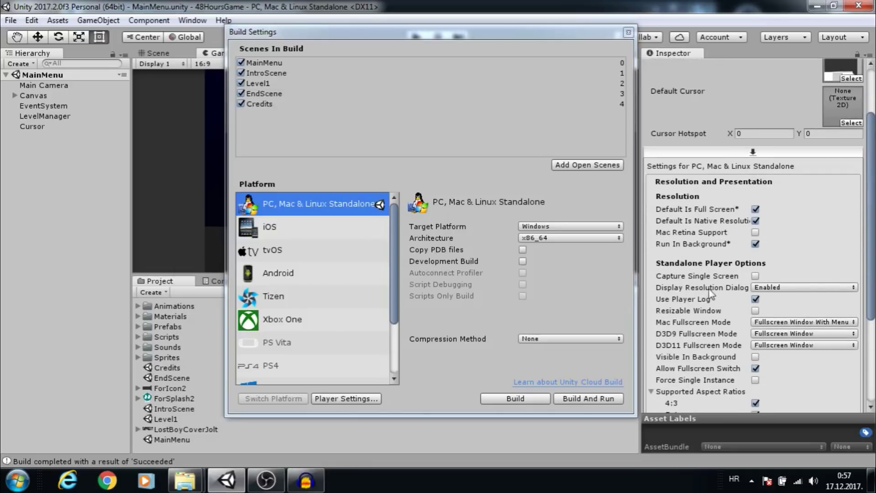
pyautogui.click(762, 288)
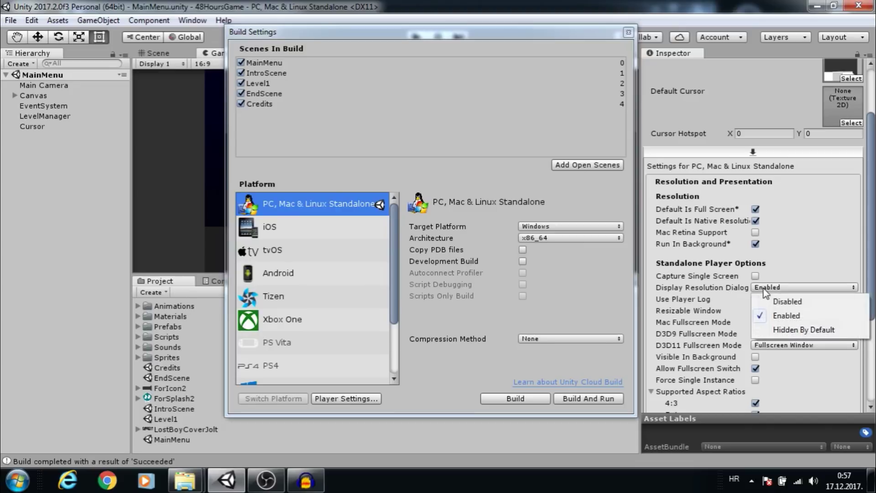
pyautogui.click(784, 299)
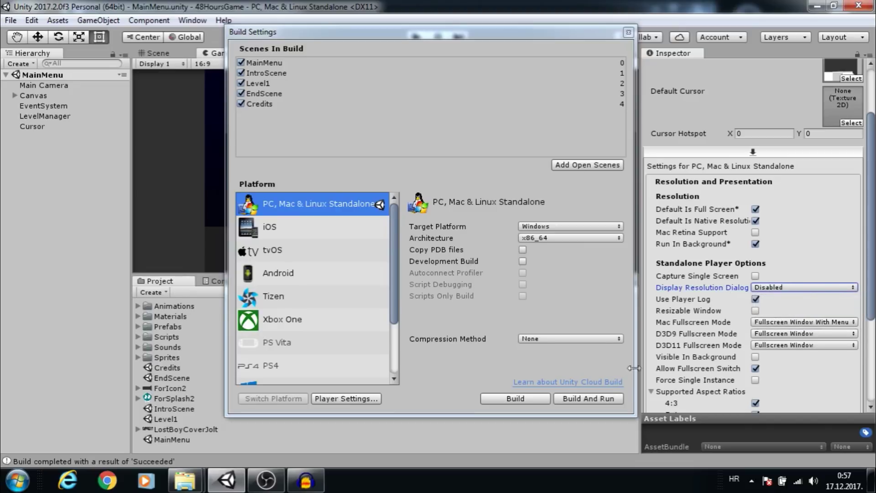
# Step: Build and run the LostBoy game, and quit it from its main menu
pyautogui.click(613, 398)
pyautogui.click(322, 311)
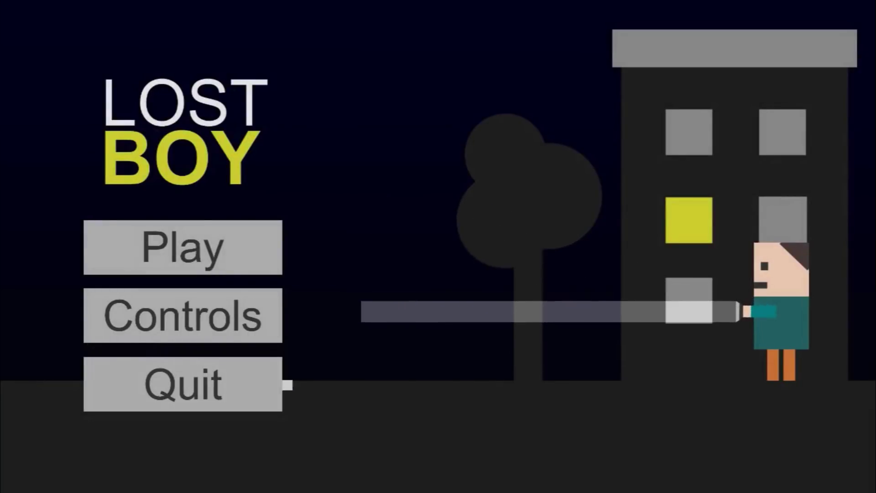
pyautogui.click(202, 391)
# Step: Add ForSplash2 as a second splash screen logo with a logo duration of 3.6
pyautogui.scroll(-5, 745, 259)
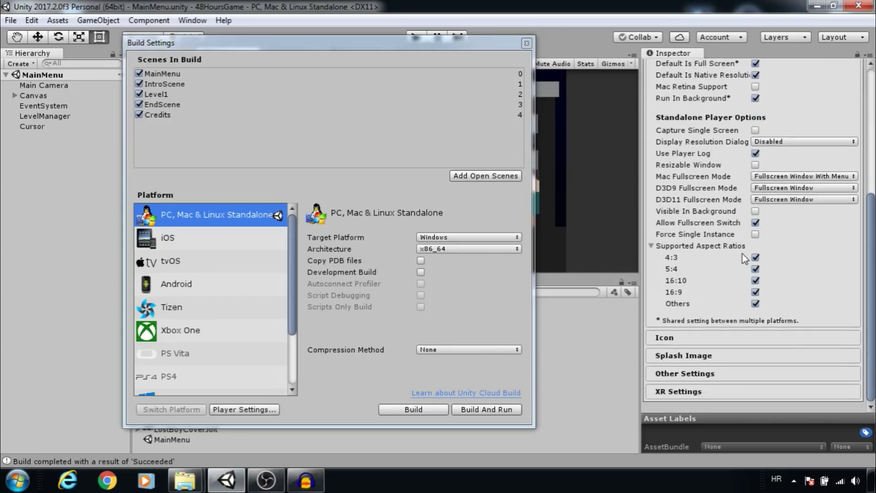
pyautogui.click(701, 355)
pyautogui.scroll(-5, 702, 360)
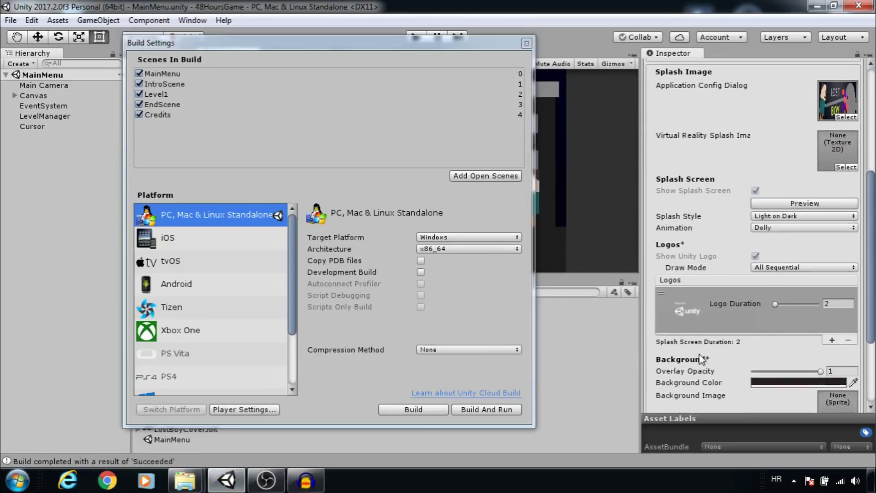
pyautogui.click(831, 341)
pyautogui.scroll(-2, 727, 319)
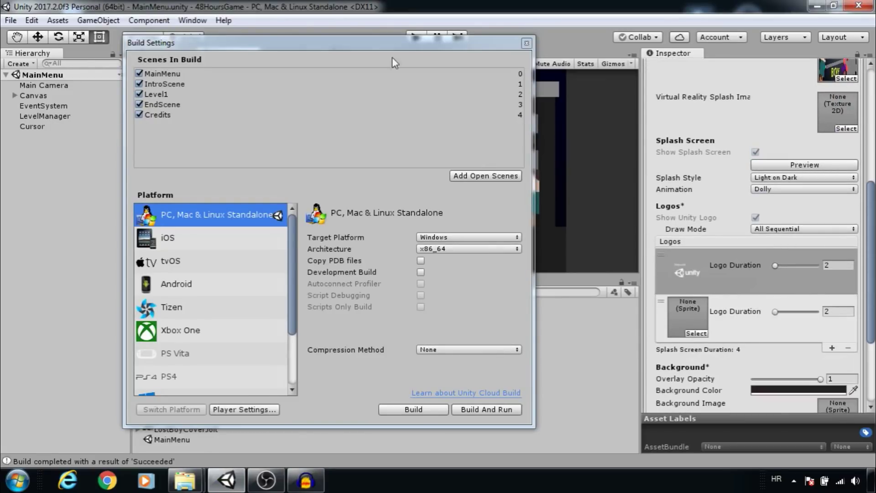
pyautogui.moveTo(398, 43); pyautogui.dragTo(478, 14)
pyautogui.moveTo(195, 394); pyautogui.dragTo(714, 317)
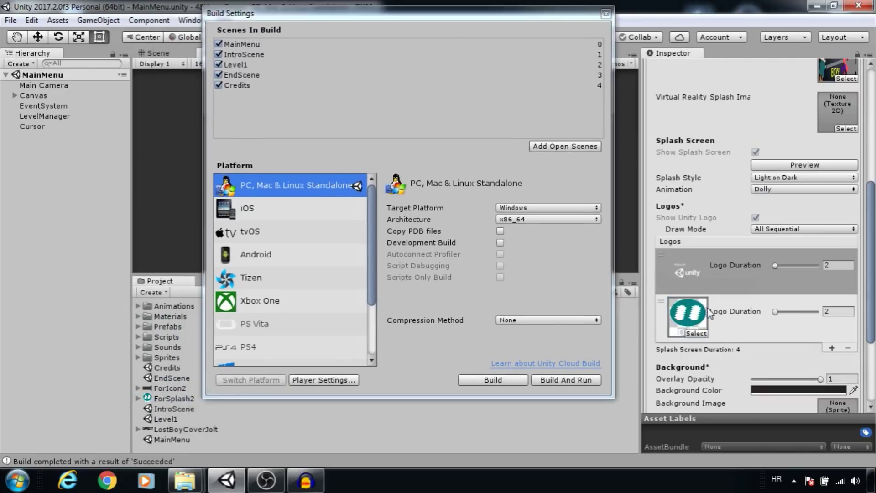
pyautogui.moveTo(775, 312); pyautogui.dragTo(783, 312)
# Step: Change the splash screen's background color to a crimson red
pyautogui.click(785, 391)
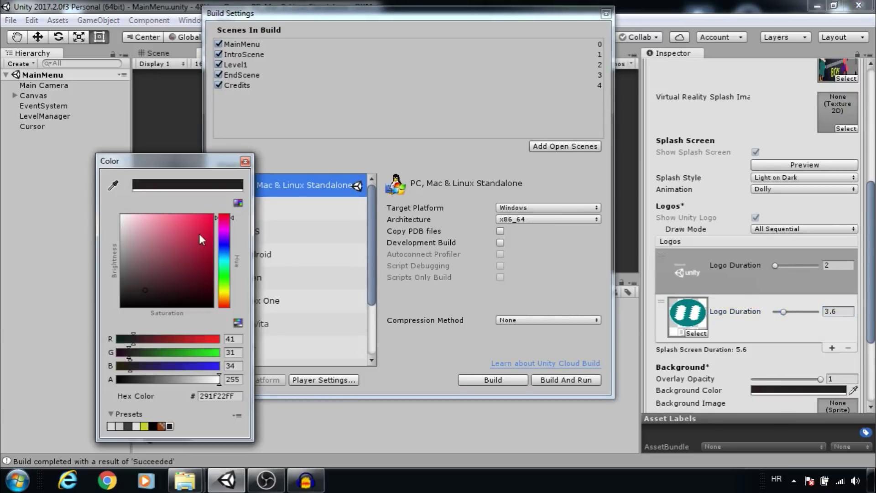
pyautogui.moveTo(199, 233); pyautogui.dragTo(192, 231)
pyautogui.click(245, 161)
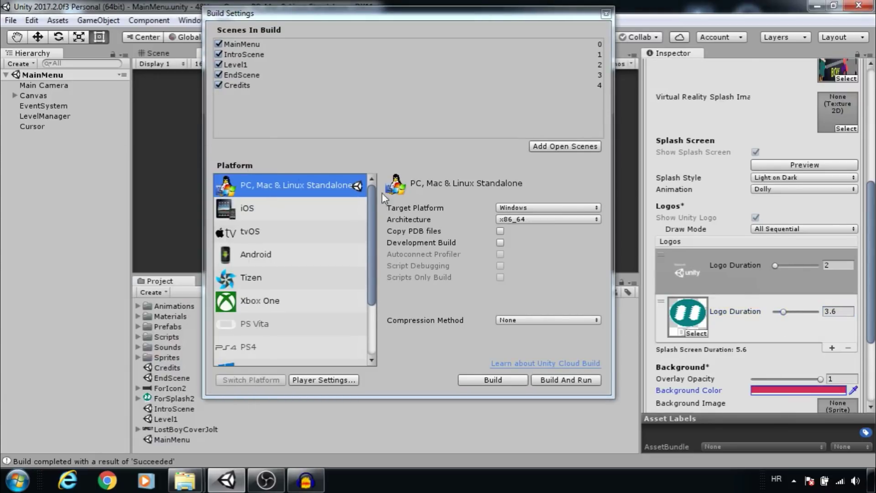
# Step: Review the splash screen settings and preview the splash screen in the game view
pyautogui.scroll(-5, 823, 317)
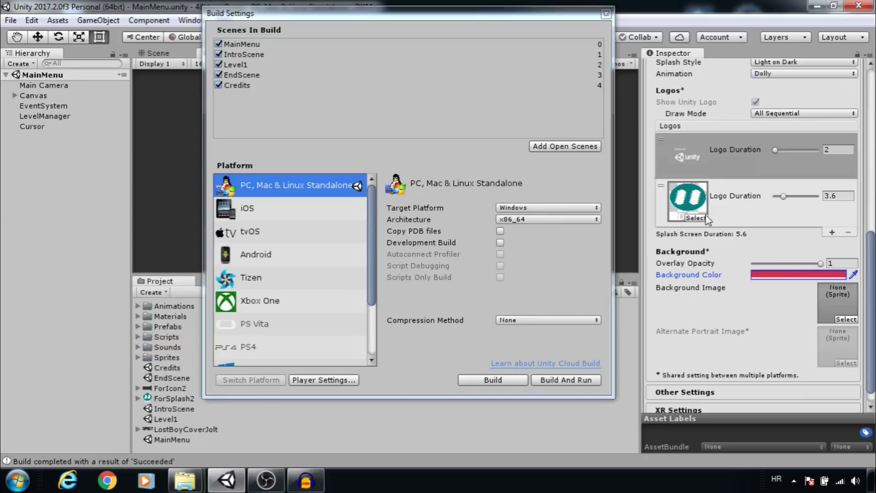
pyautogui.scroll(3, 730, 209)
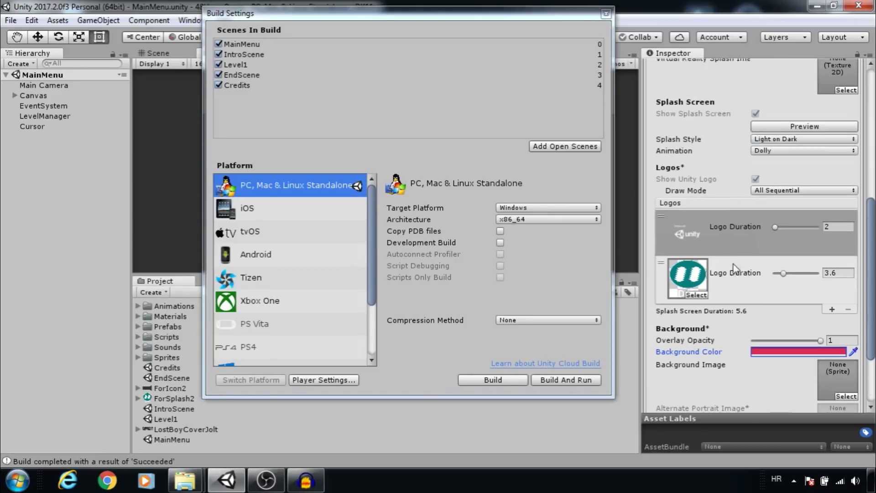
pyautogui.scroll(3, 821, 290)
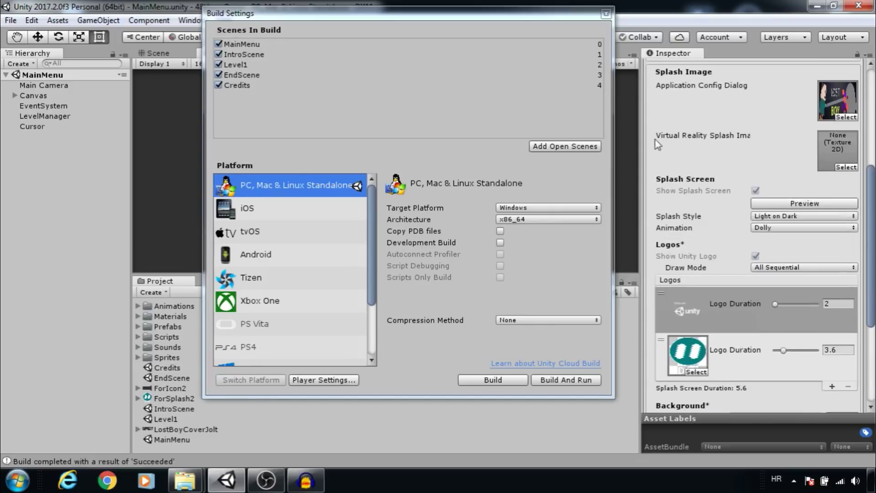
pyautogui.click(802, 181)
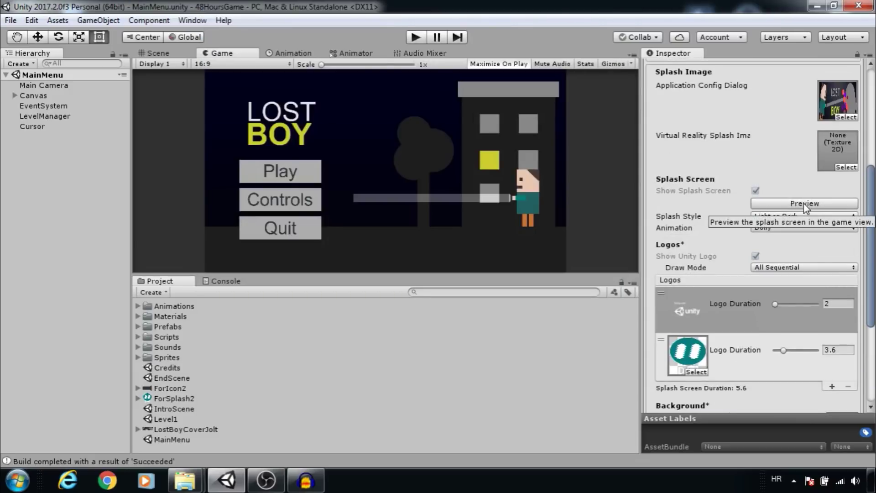
pyautogui.click(804, 204)
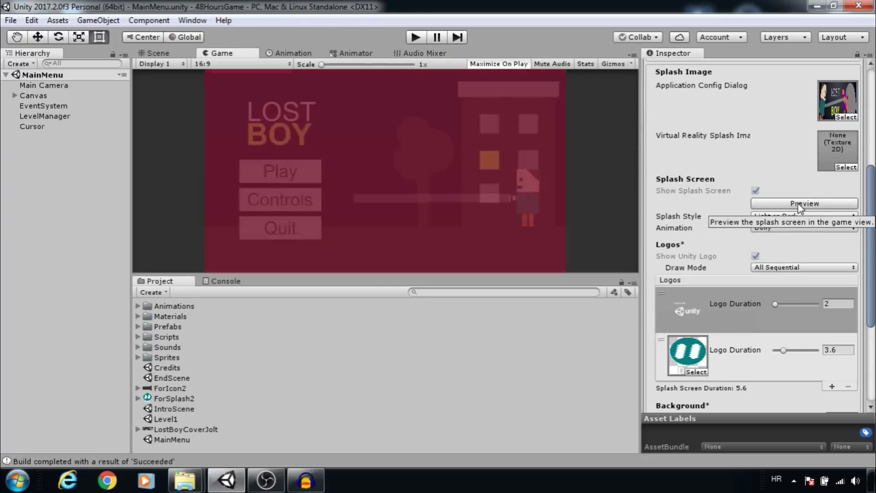
# Step: Open the project's file and build commands
pyautogui.click(10, 20)
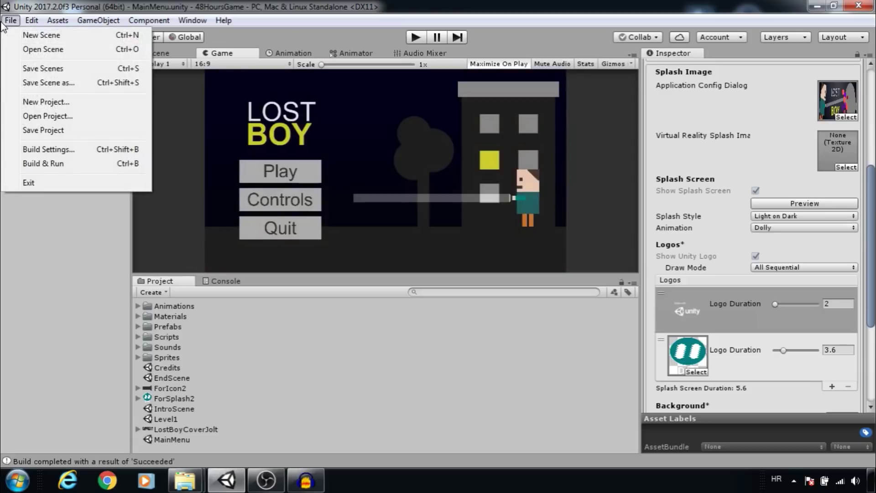